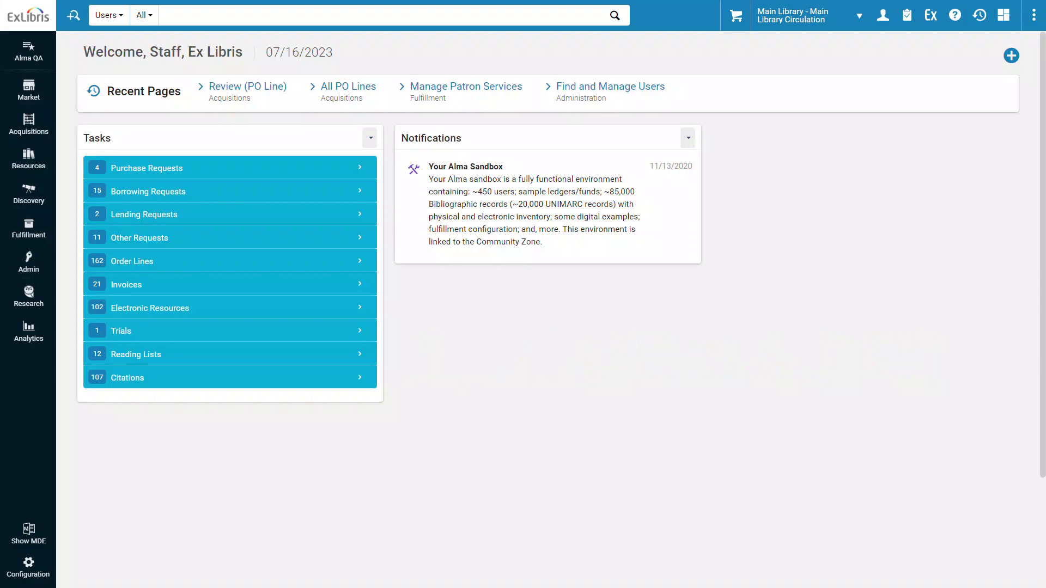
# Open All PO Lines under Acquisitions and scroll the 2,950-line list down to line 6.
pyautogui.click(25, 135)
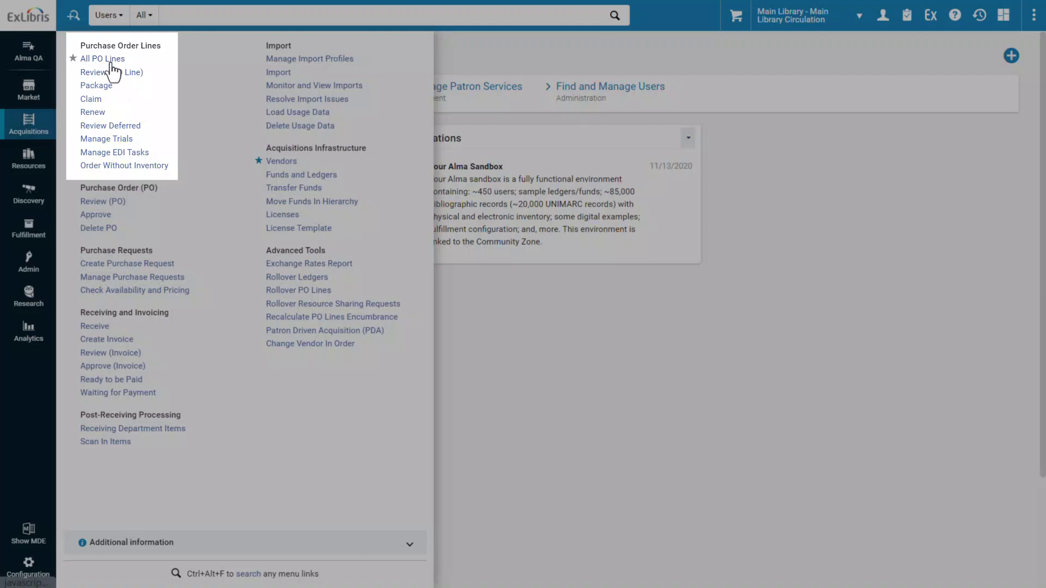
pyautogui.click(112, 61)
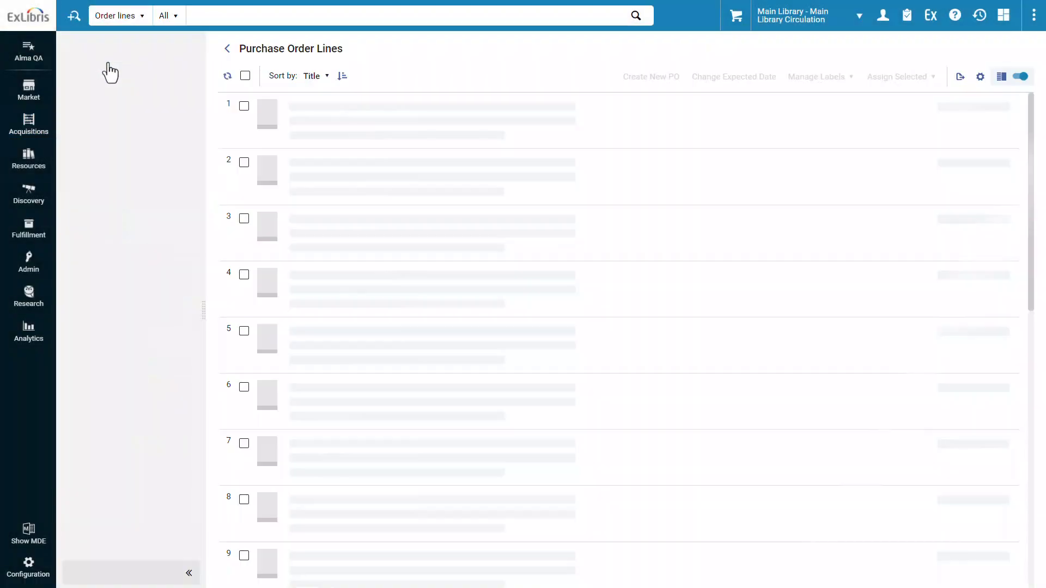
pyautogui.scroll(-2, 473, 321)
pyautogui.scroll(-4, 473, 322)
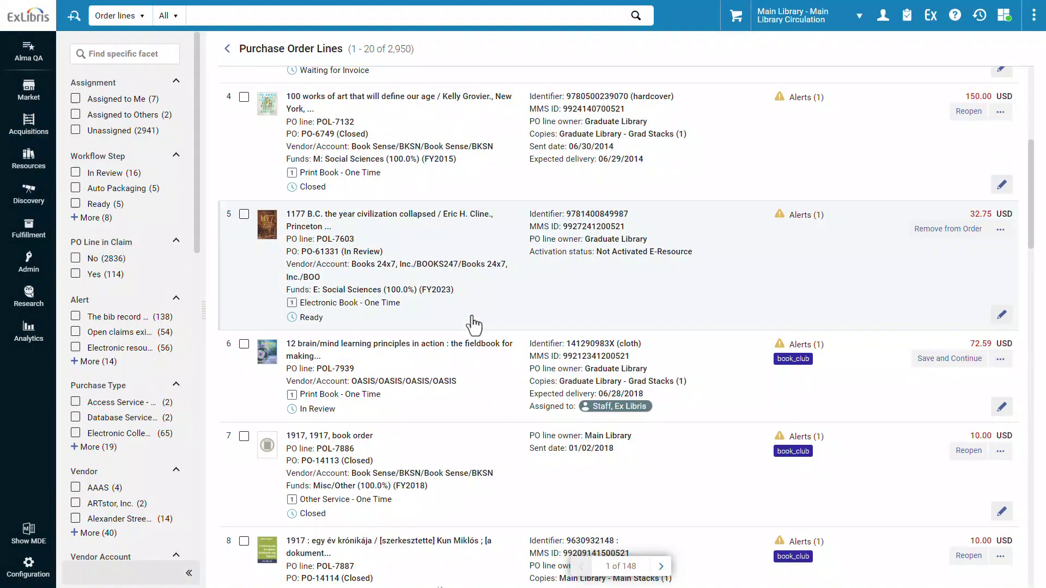
pyautogui.scroll(-2, 473, 323)
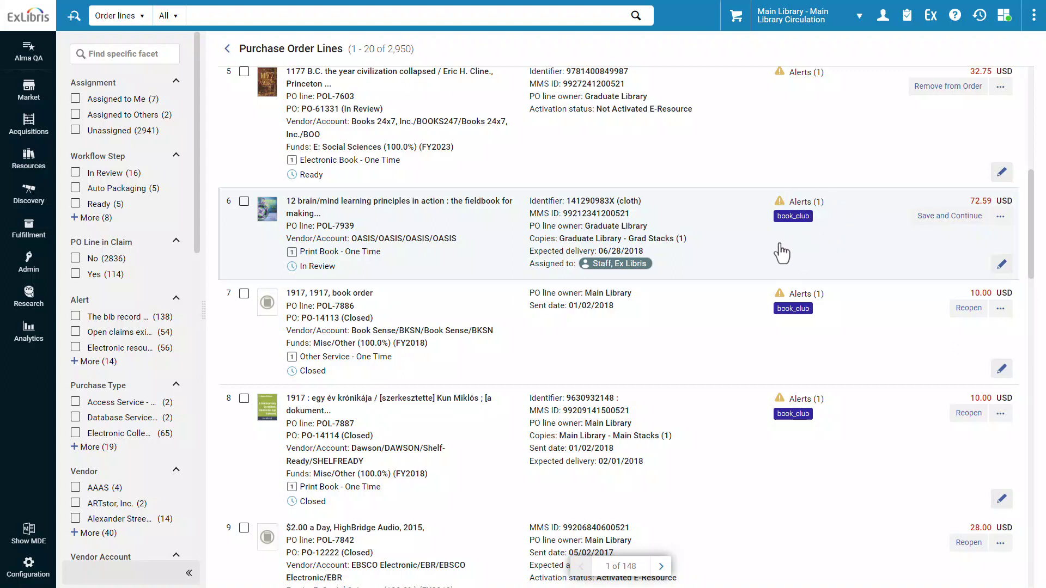
# Open POL-7939 ('12 brain/mind learning principles') from row 6 and switch it into edit mode.
pyautogui.click(713, 250)
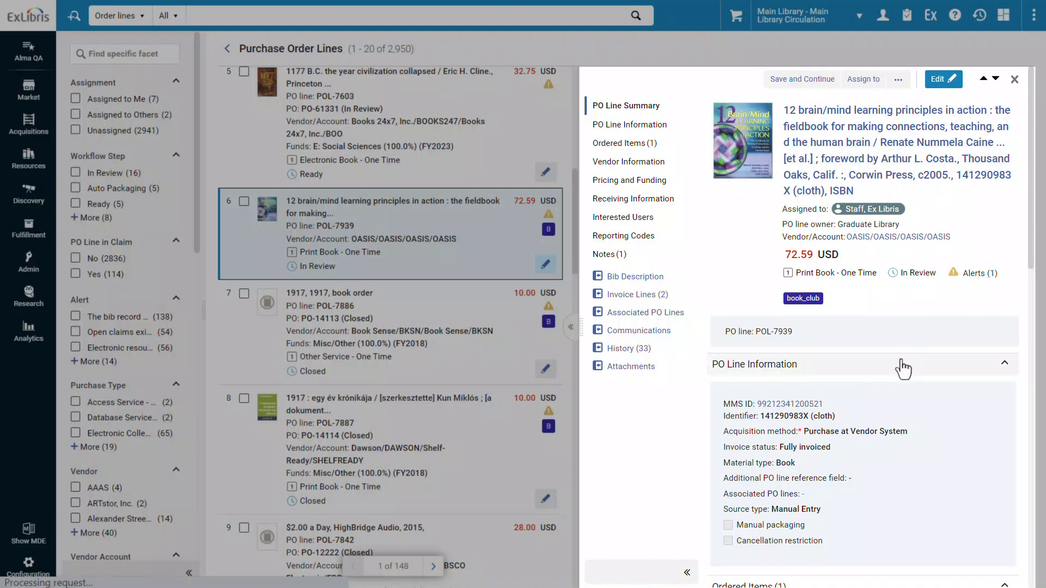
pyautogui.scroll(-3, 901, 367)
pyautogui.scroll(3, 868, 270)
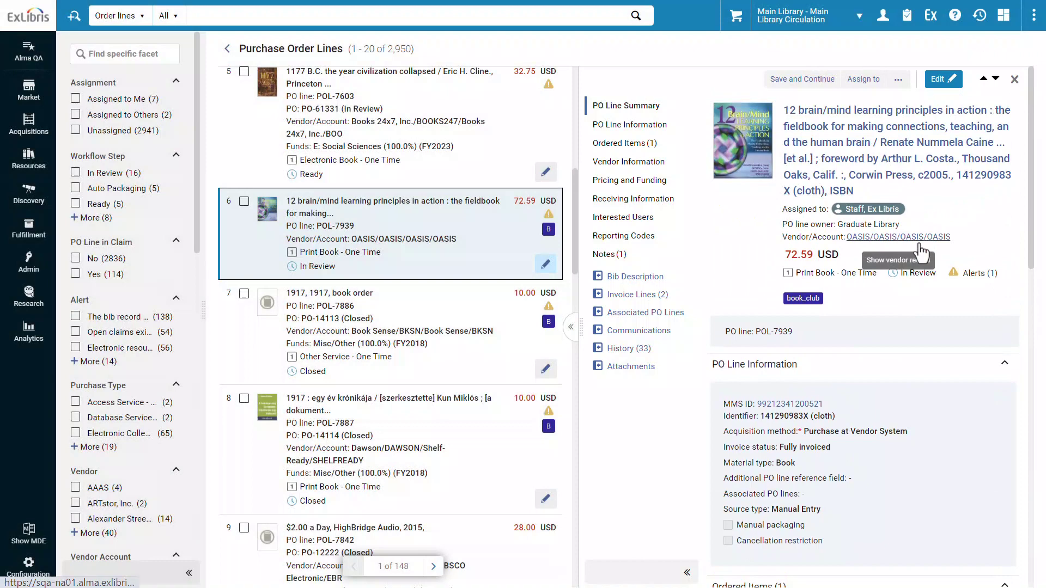
pyautogui.click(942, 86)
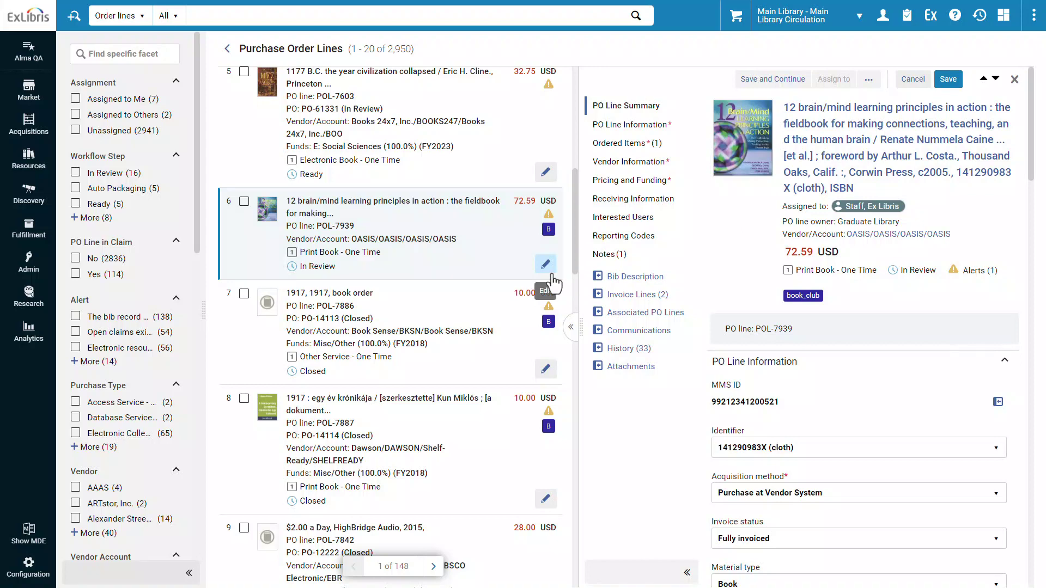
# Toggle split screen off and on, then show POL-7939's Vendor Information (supplier OASIS, 72.59 USD).
pyautogui.scroll(10, 545, 280)
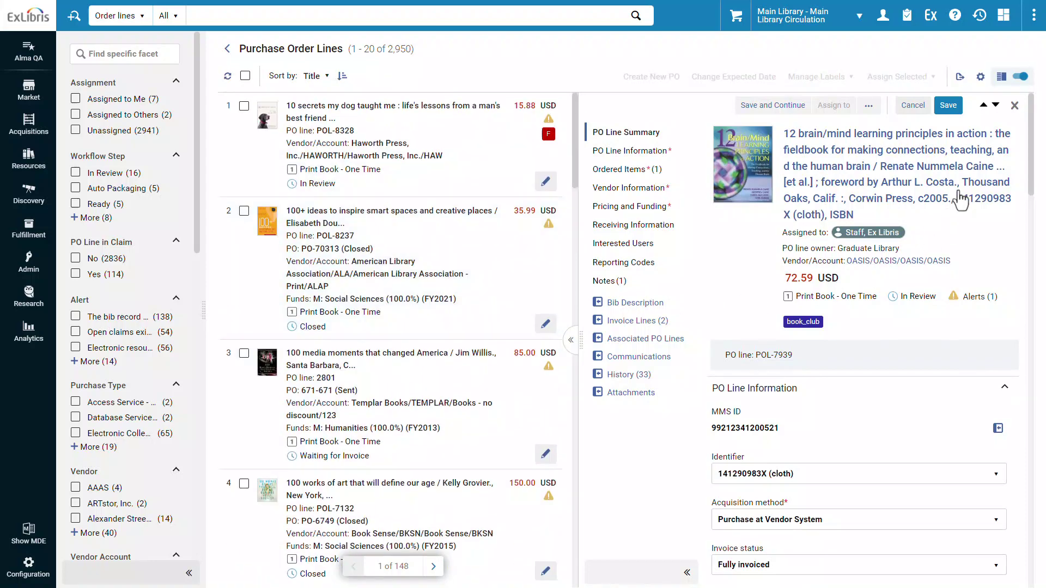
pyautogui.click(1019, 79)
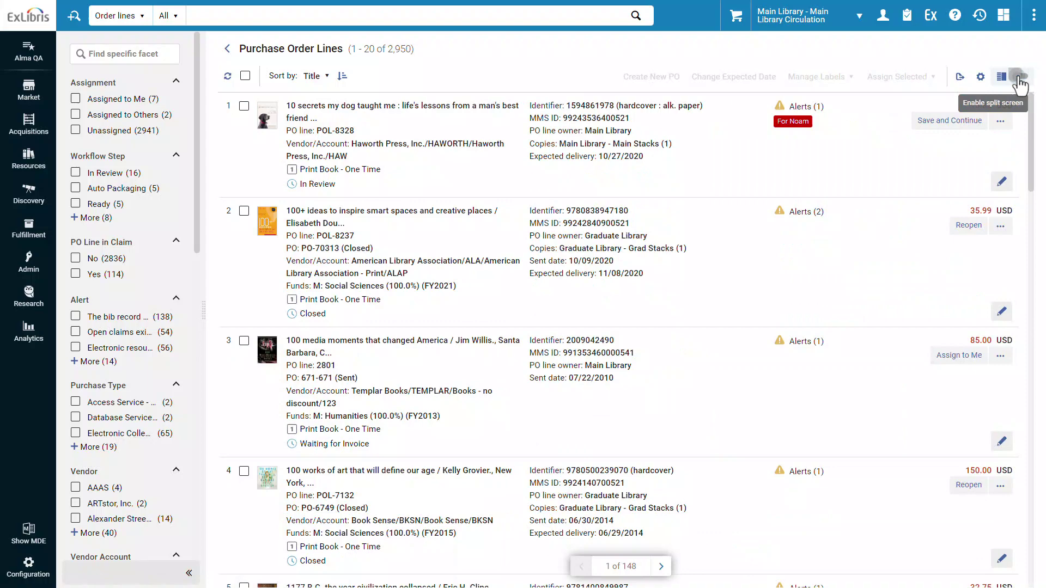
pyautogui.click(1020, 79)
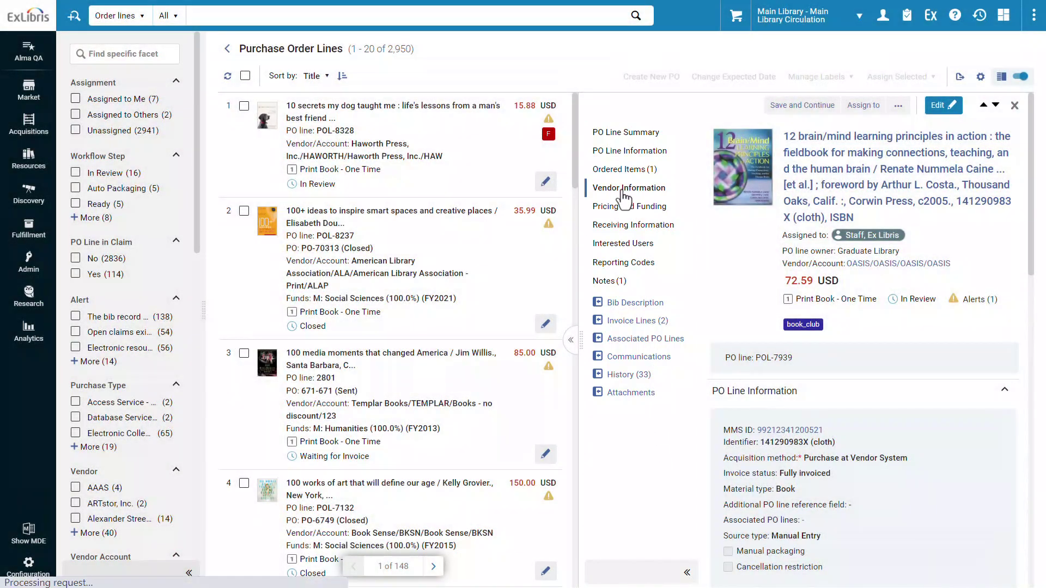
pyautogui.click(624, 192)
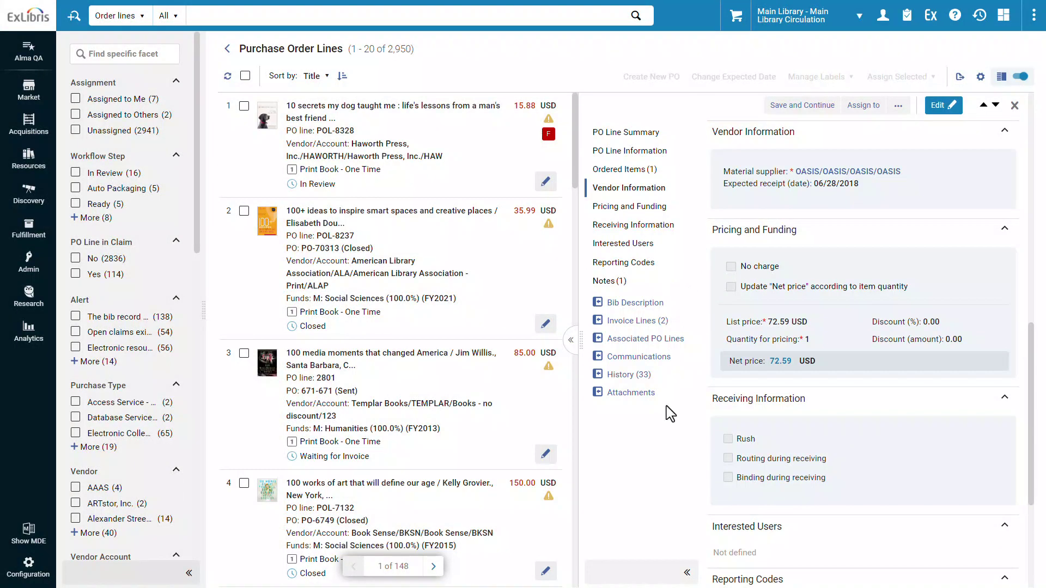
# View POL-7939's Bib Description, close it, and scroll down to Reporting Codes and Notes.
pyautogui.click(605, 302)
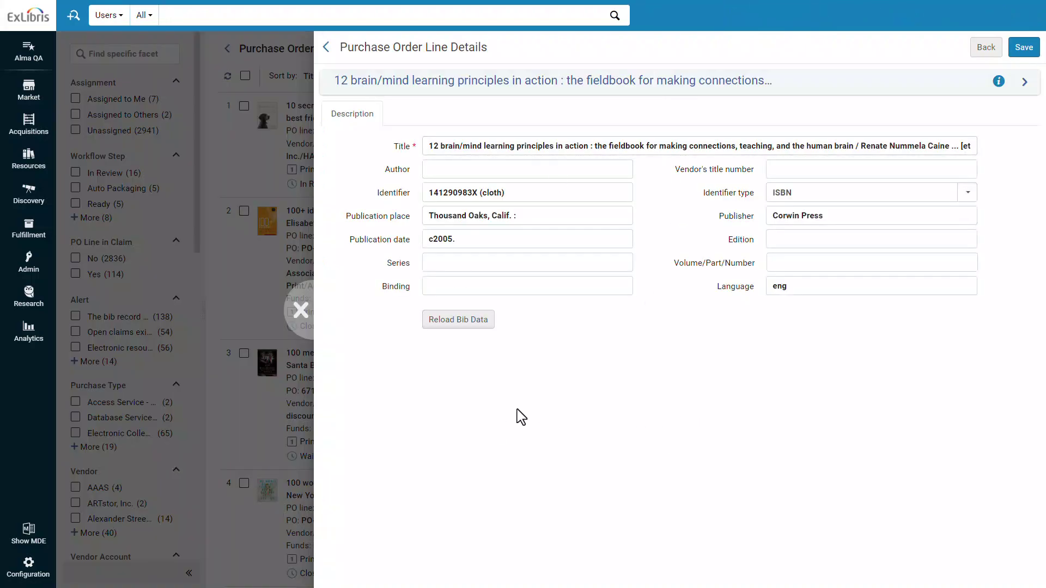
pyautogui.click(301, 315)
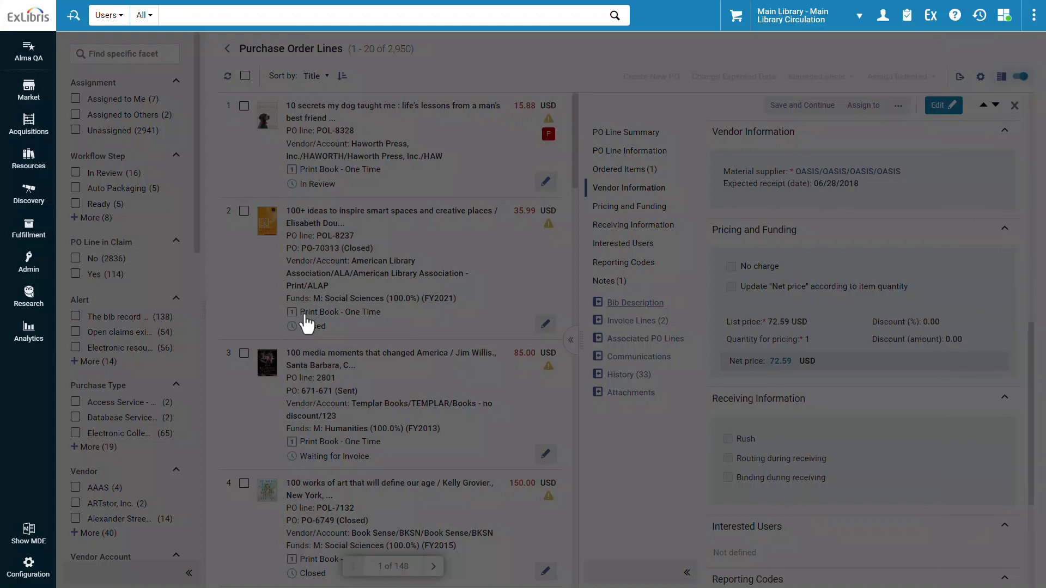
pyautogui.scroll(-5, 866, 214)
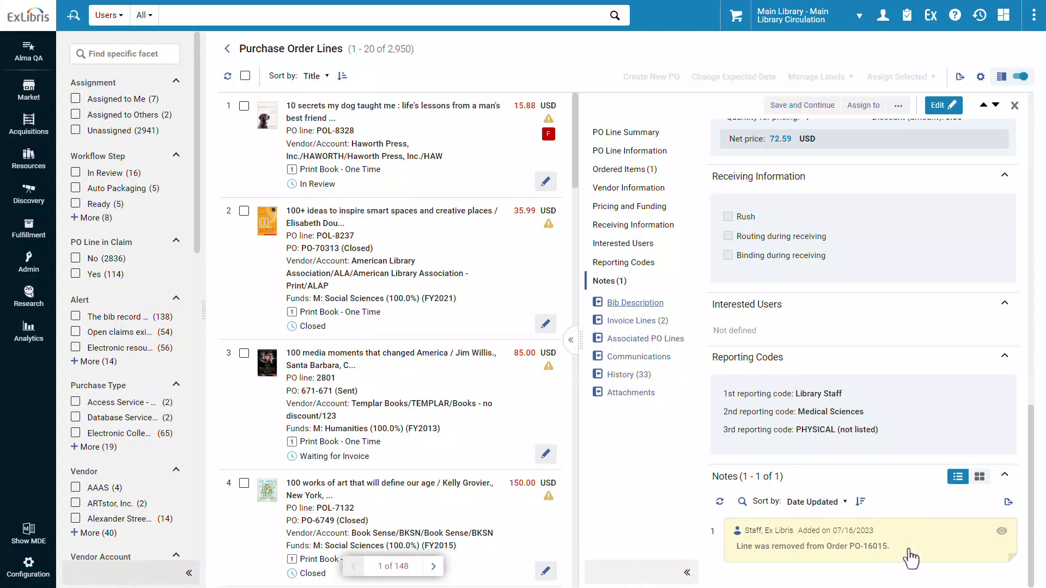
# Add a 'Reopened for Review' note to POL-7939.
pyautogui.click(947, 109)
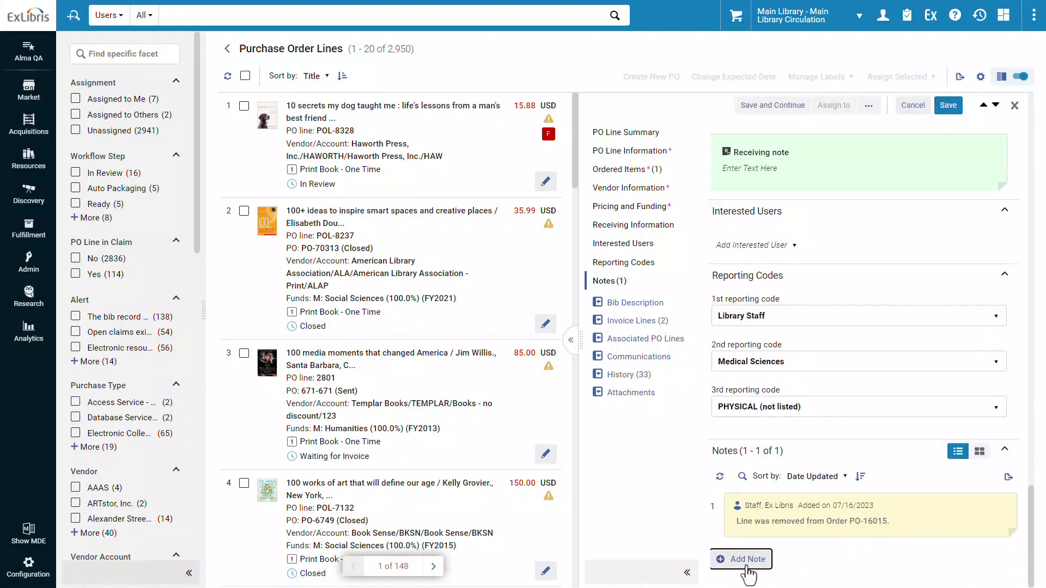
pyautogui.click(748, 566)
pyautogui.write('Reopened for Review')
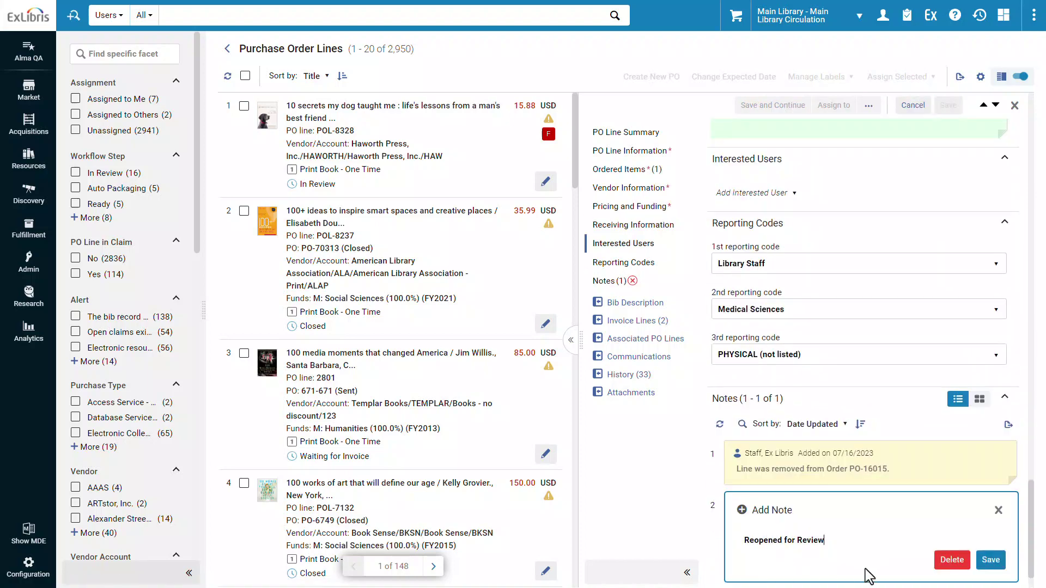
pyautogui.click(991, 561)
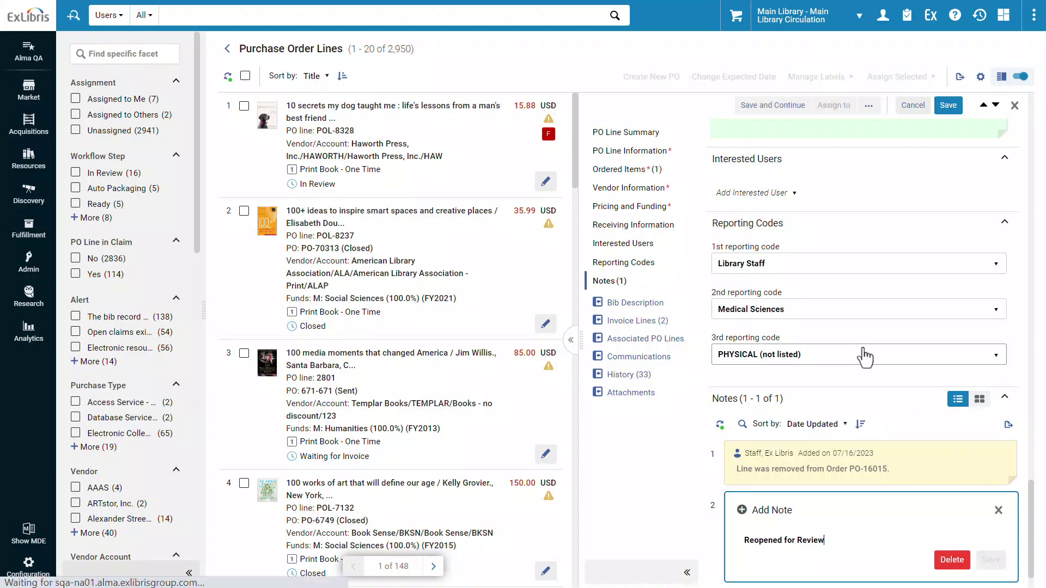
# Save POL-7939 despite the warnings and close its details panel.
pyautogui.scroll(15, 867, 355)
pyautogui.scroll(5, 866, 355)
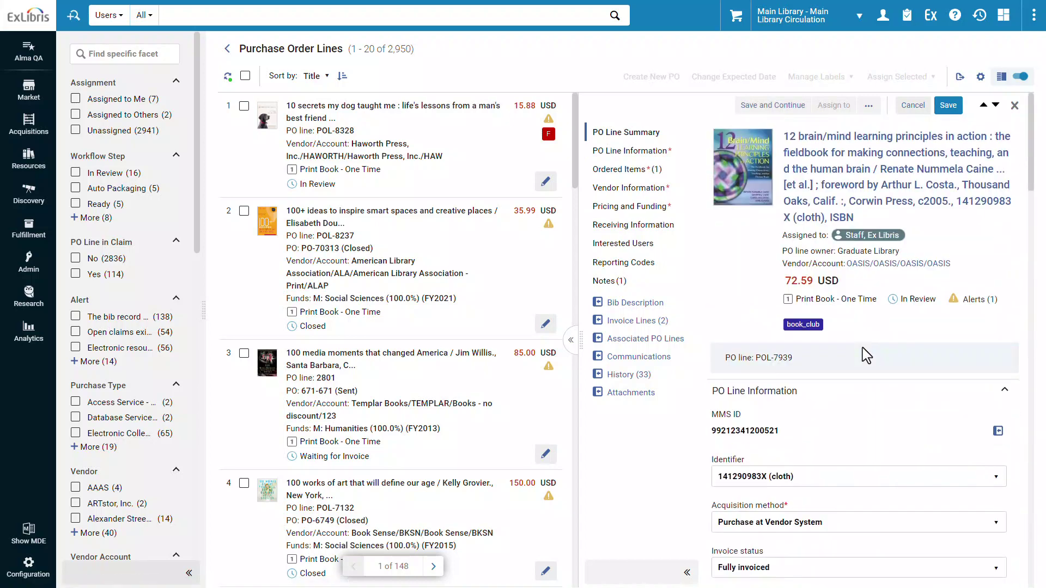
pyautogui.click(949, 105)
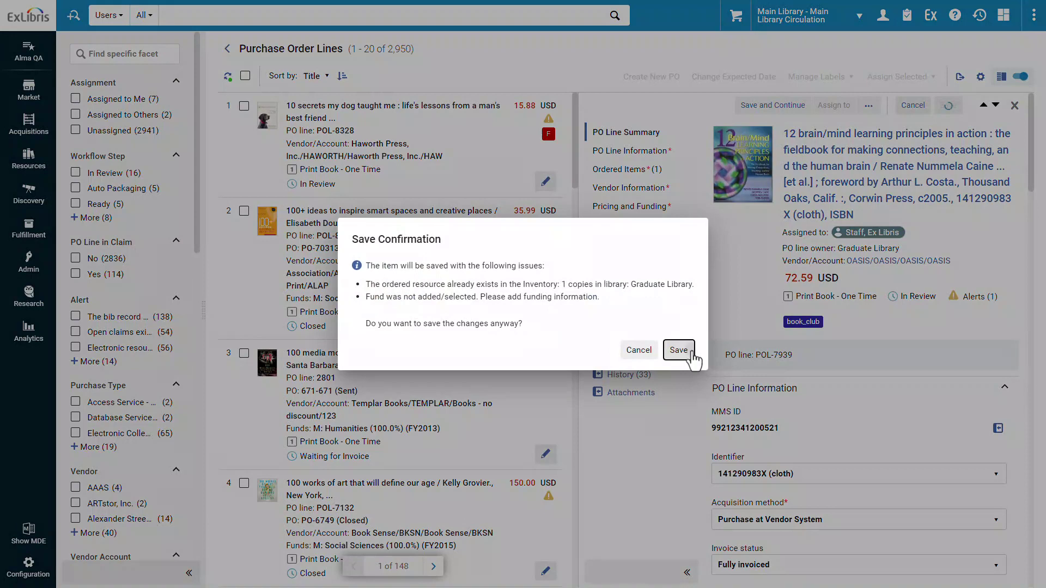
pyautogui.click(677, 348)
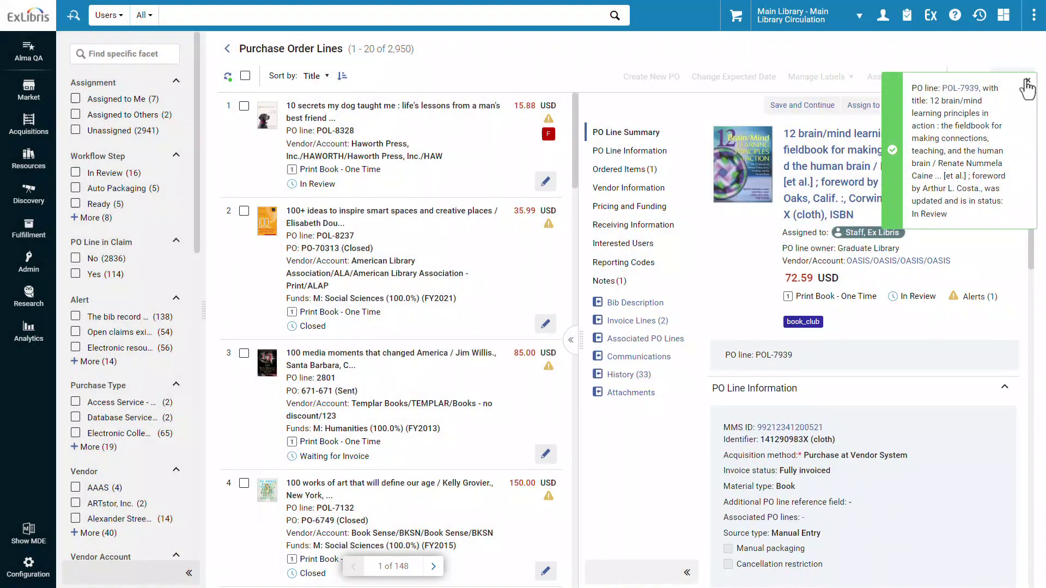
pyautogui.click(1027, 80)
pyautogui.click(1015, 107)
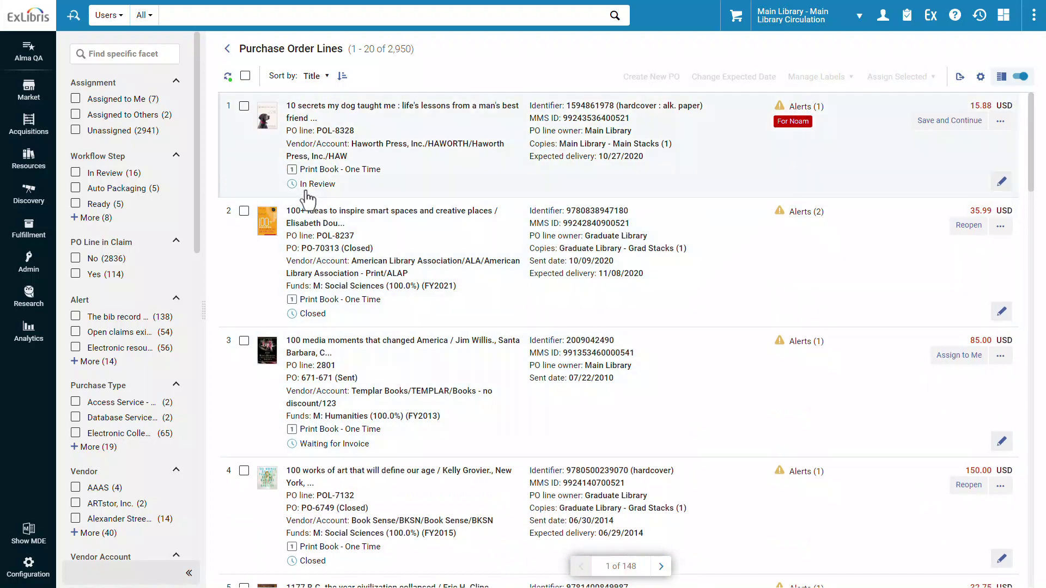
# Open POL-8328, dismiss the missing-fund error on advancing it, and assign it to a colleague.
pyautogui.click(377, 191)
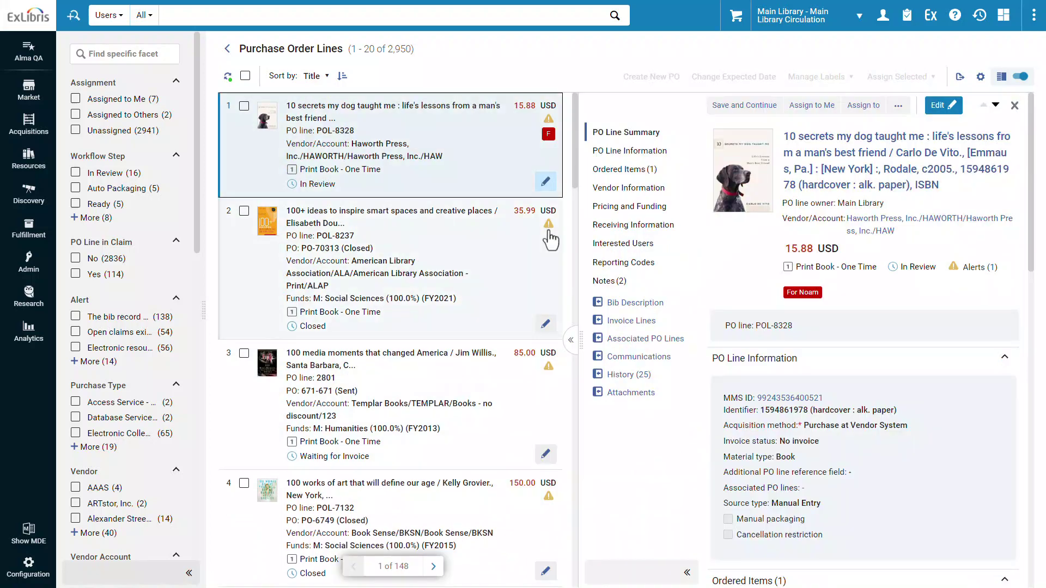
pyautogui.click(737, 114)
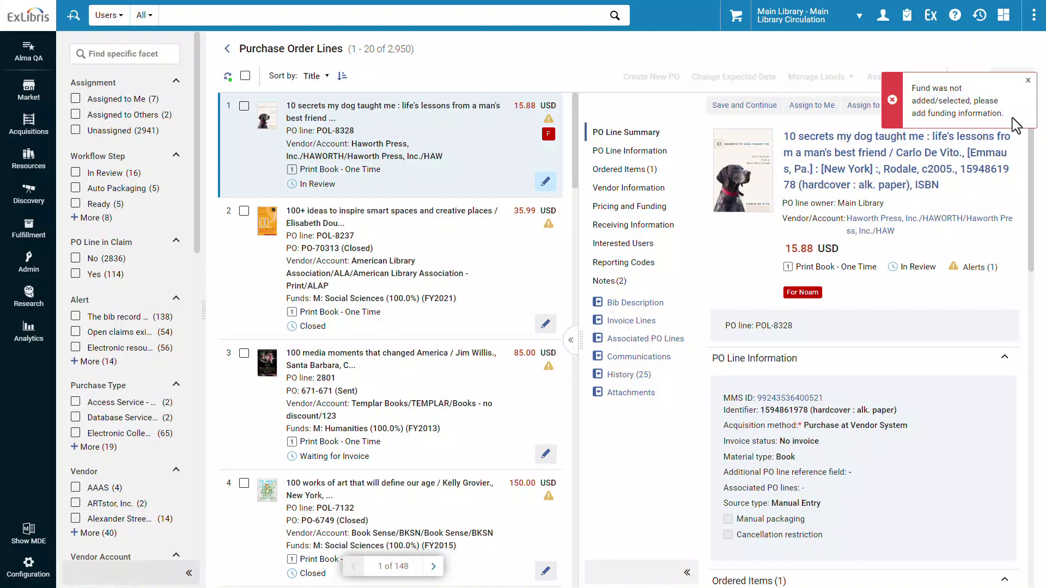
pyautogui.click(1028, 80)
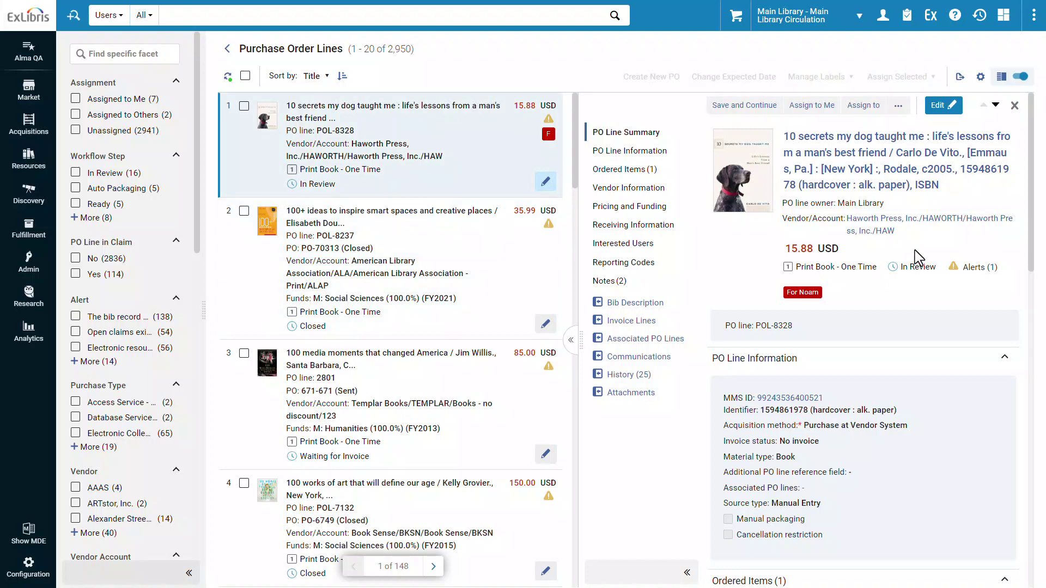
pyautogui.click(857, 123)
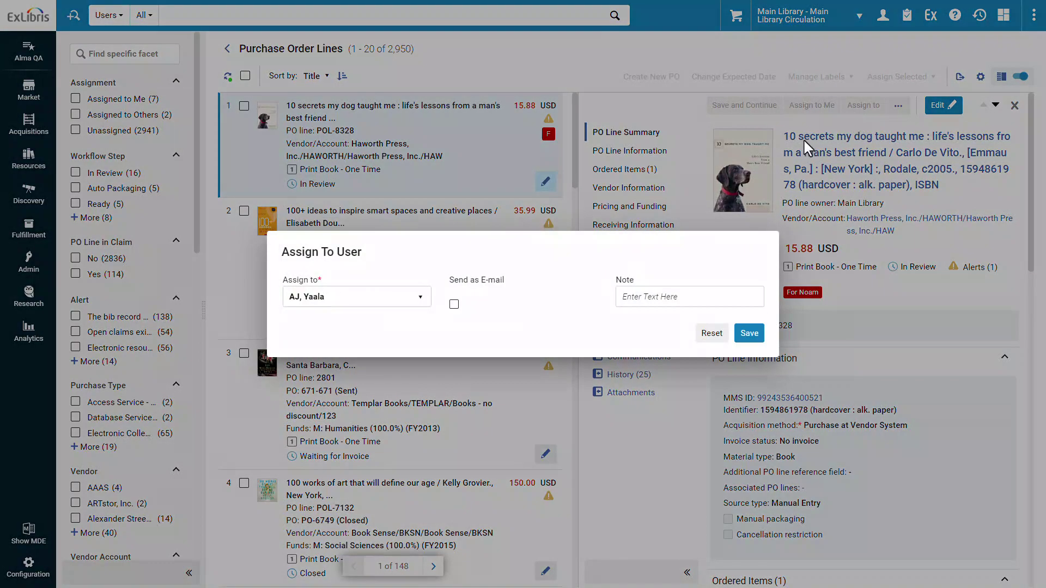
pyautogui.click(750, 334)
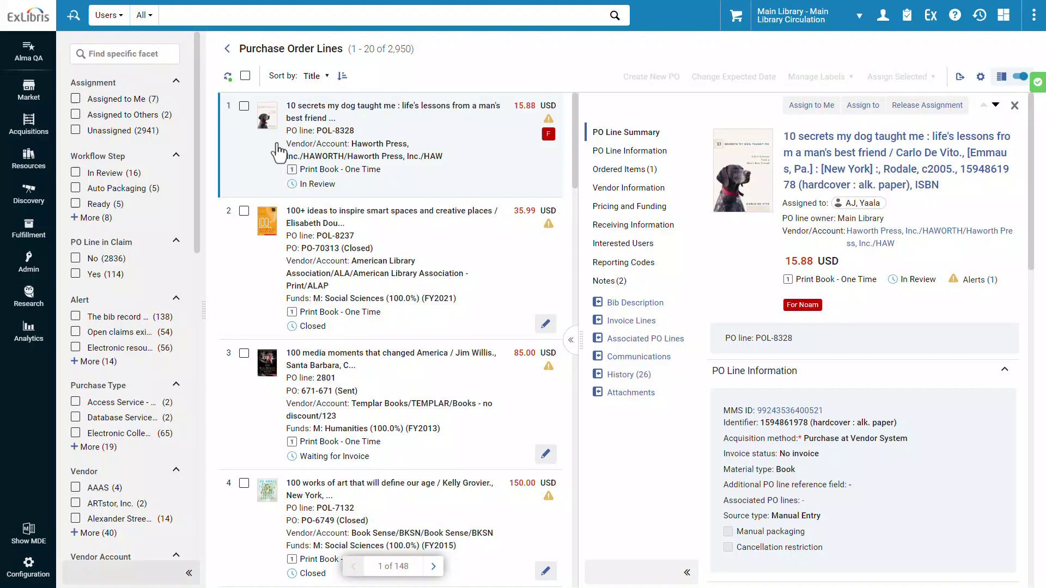
# Select the first three PO lines and assign them all to yourself.
pyautogui.click(244, 106)
pyautogui.click(244, 232)
pyautogui.click(244, 376)
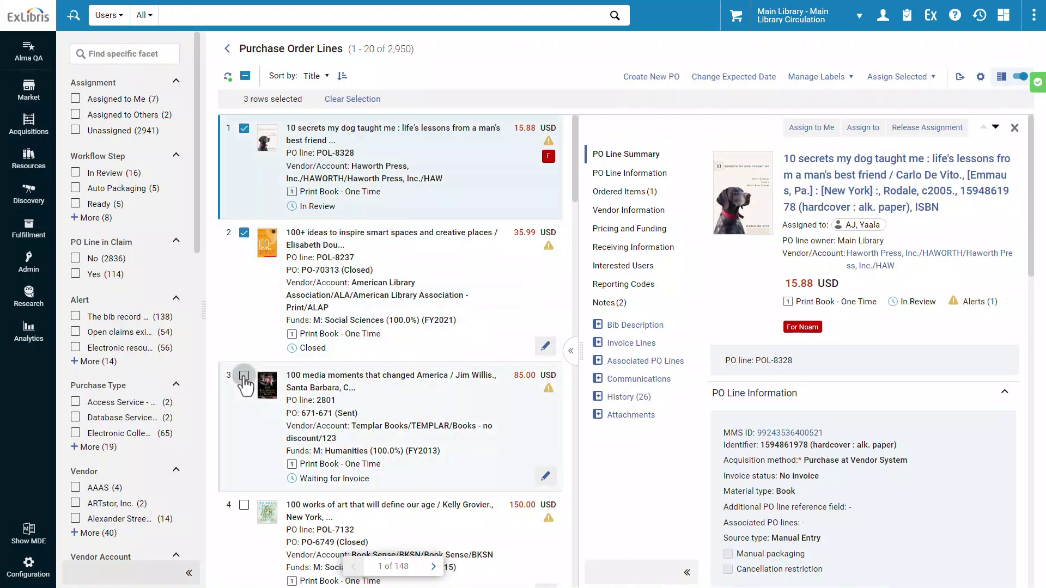
pyautogui.click(898, 77)
pyautogui.click(831, 189)
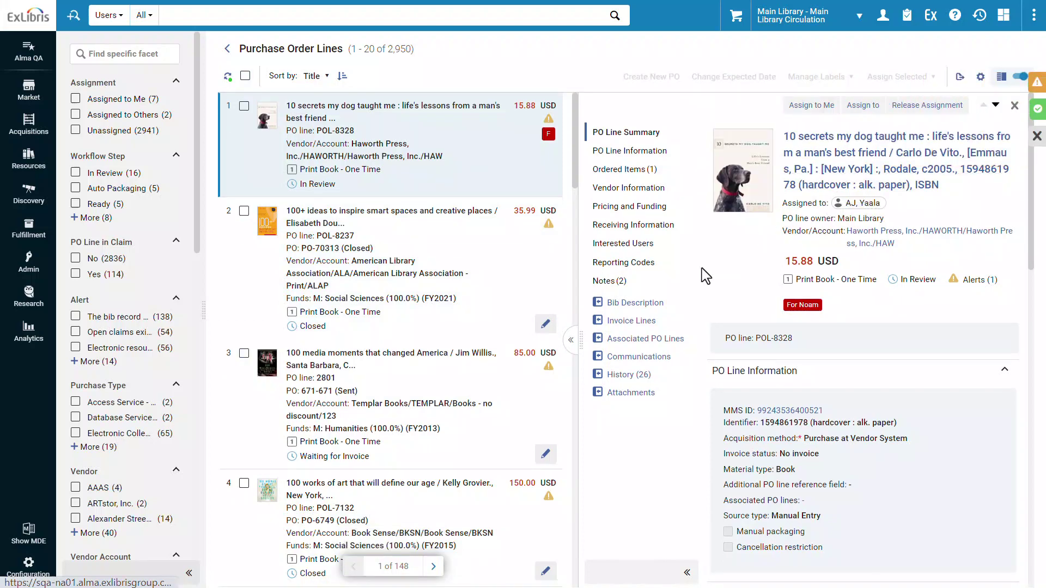
# Open POL-8237 for editing and add the book_club label, found by searching 'boo'.
pyautogui.click(545, 324)
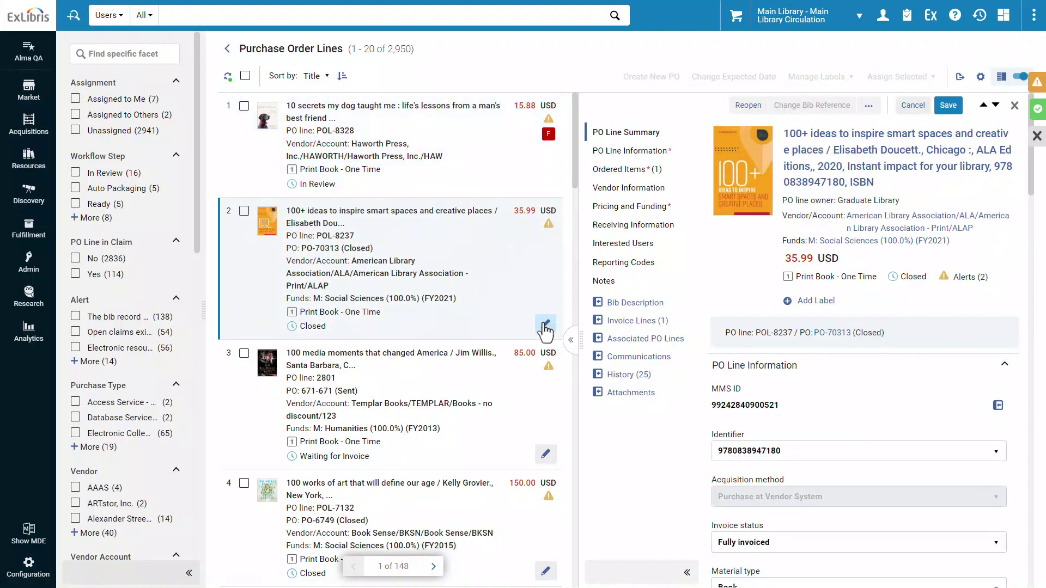
pyautogui.click(816, 301)
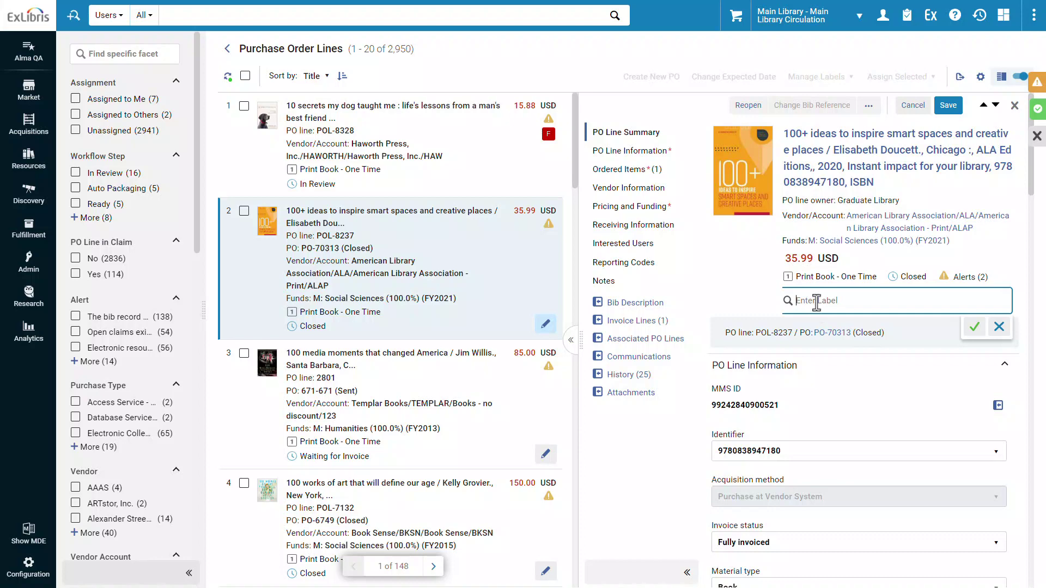
pyautogui.write('boo')
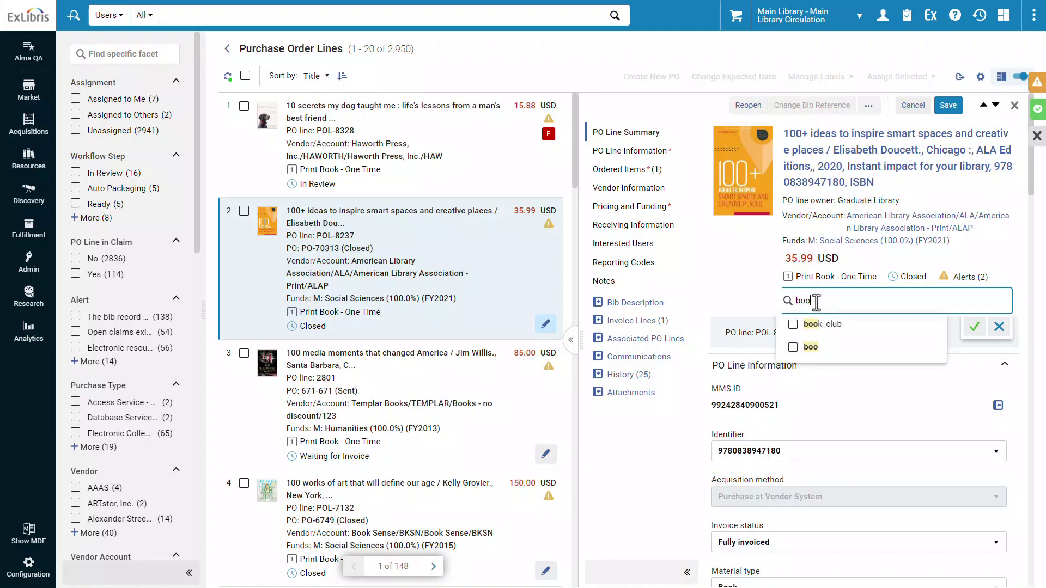
pyautogui.click(794, 324)
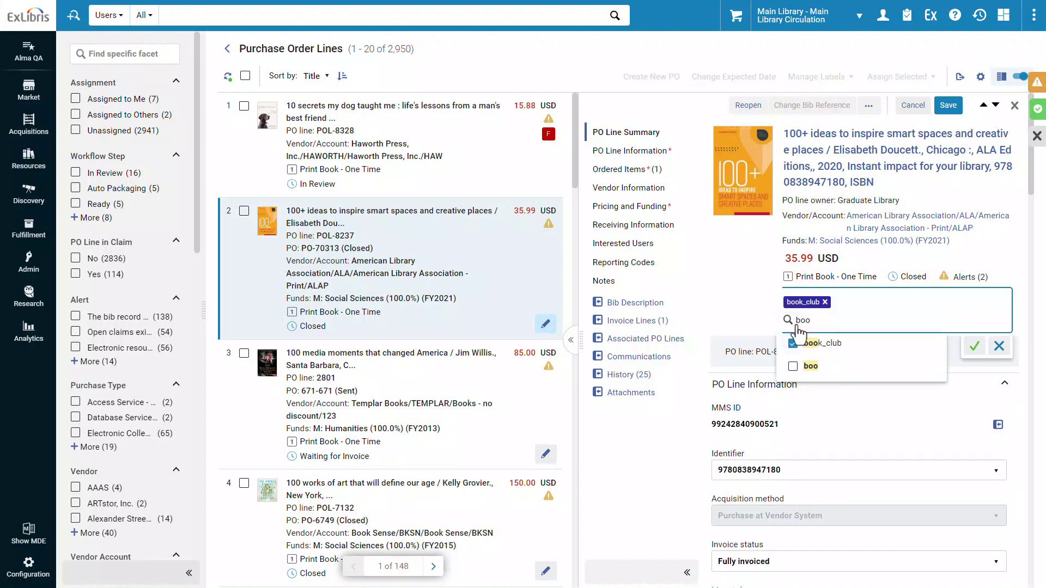
pyautogui.click(975, 345)
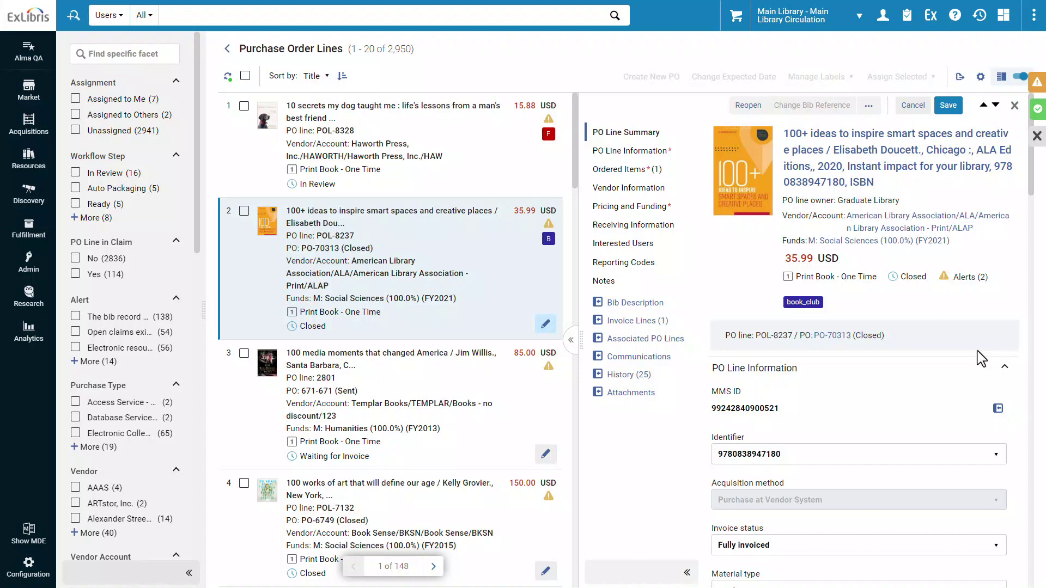
# Save POL-8237, filter by Auto Packaging and Ready workflow steps, then remove both filters.
pyautogui.click(946, 108)
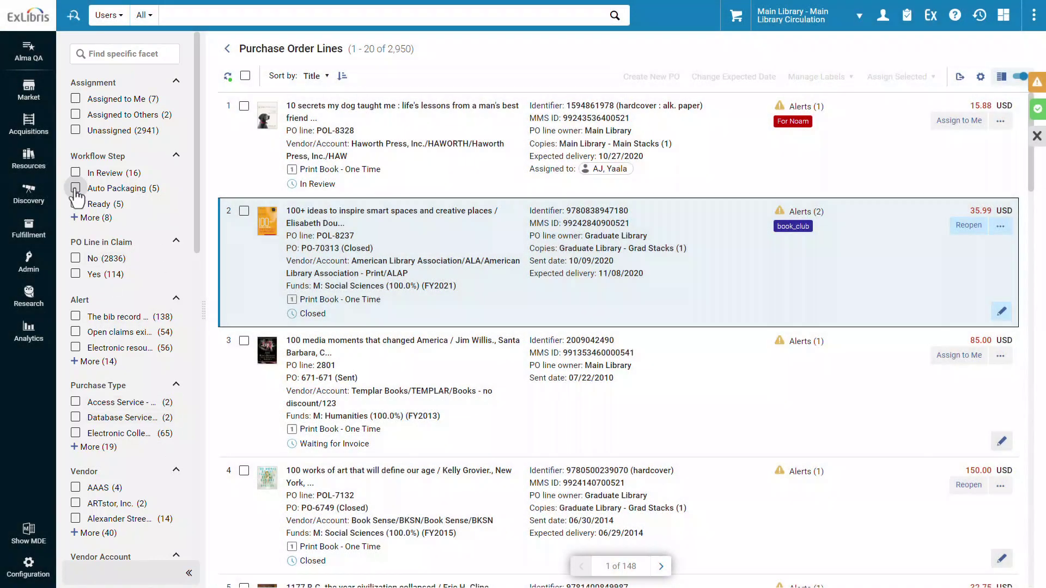
pyautogui.click(75, 203)
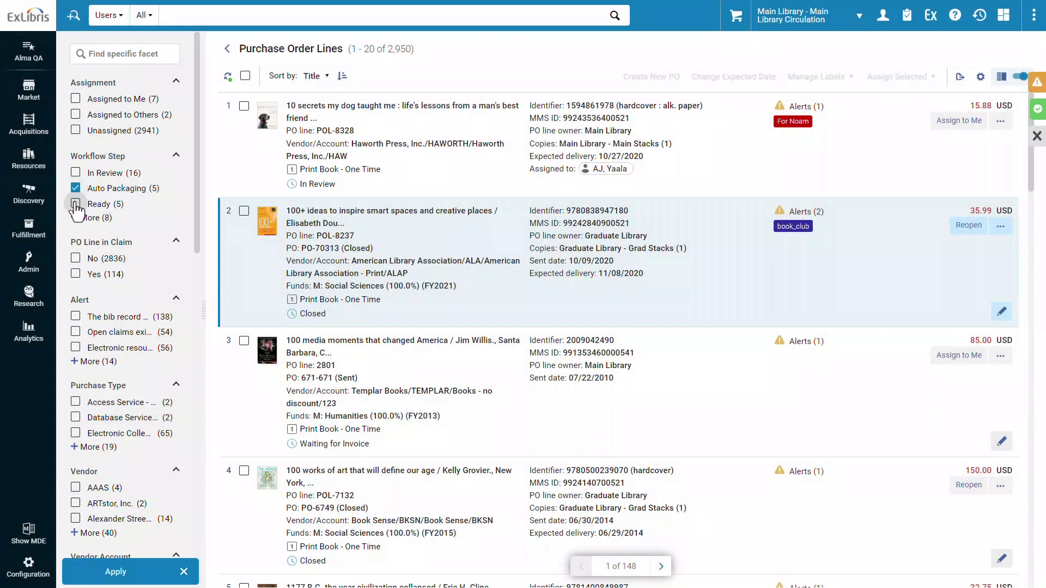
pyautogui.click(75, 204)
pyautogui.click(116, 571)
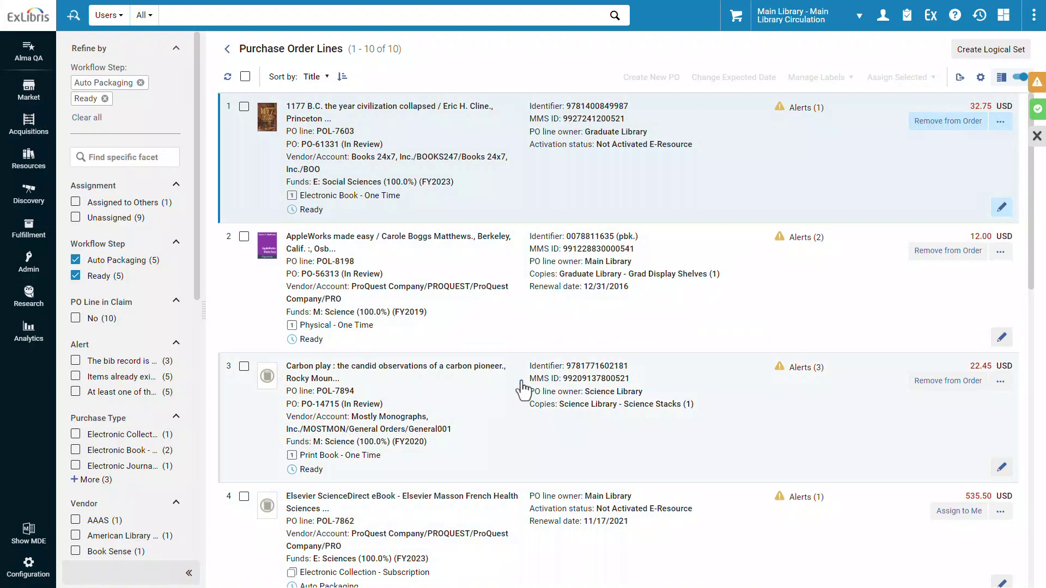
pyautogui.click(141, 83)
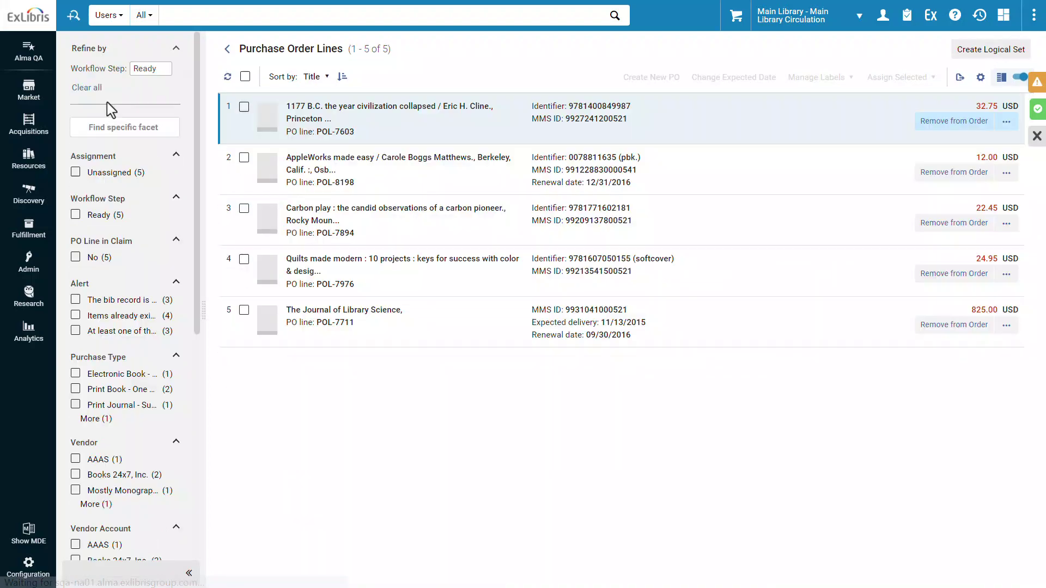
pyautogui.click(164, 68)
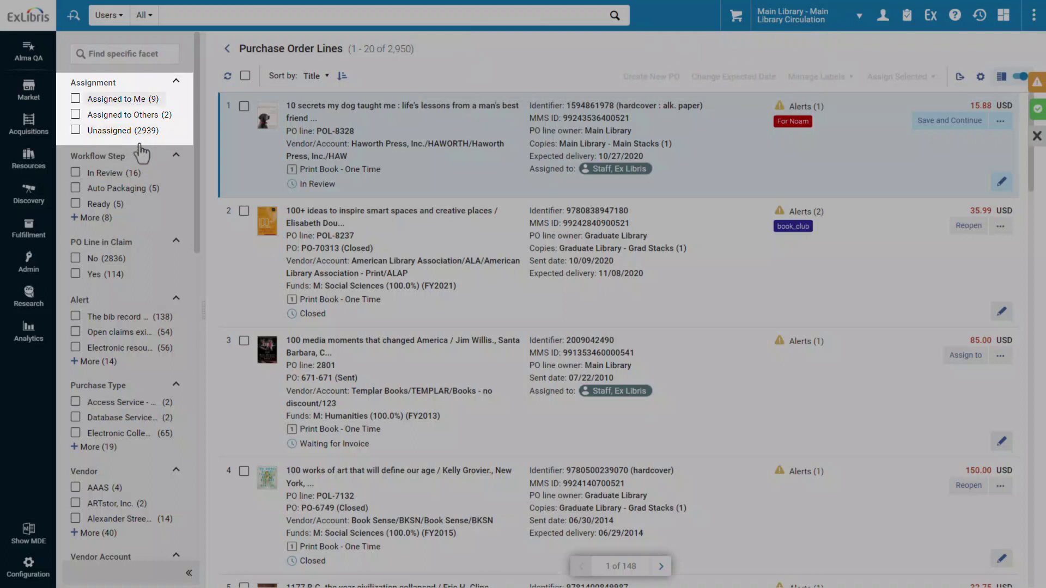
# Filter to Assigned to Me and the In Review workflow step, leaving 8 lines.
pyautogui.click(76, 99)
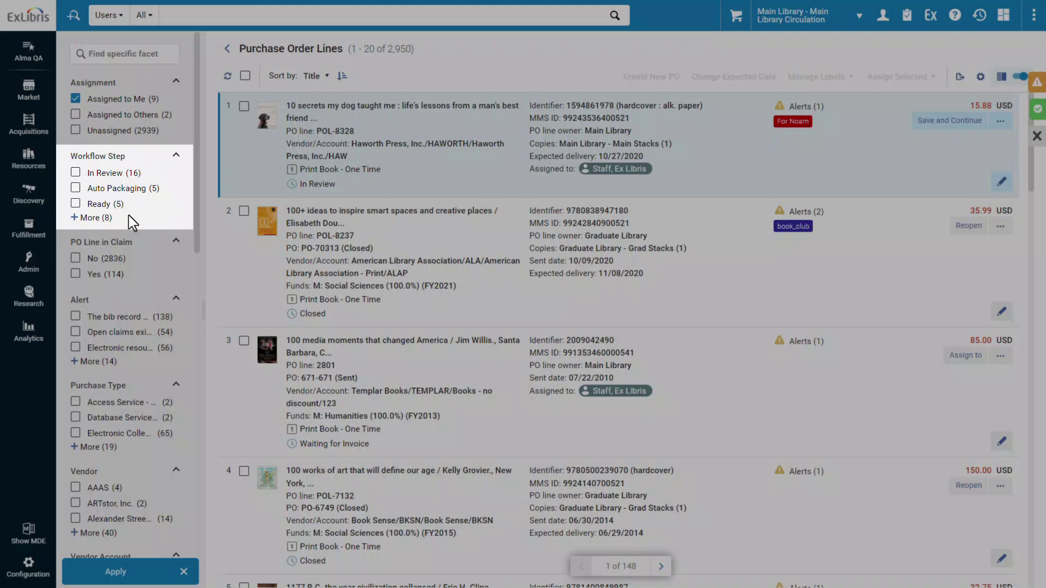
pyautogui.click(77, 174)
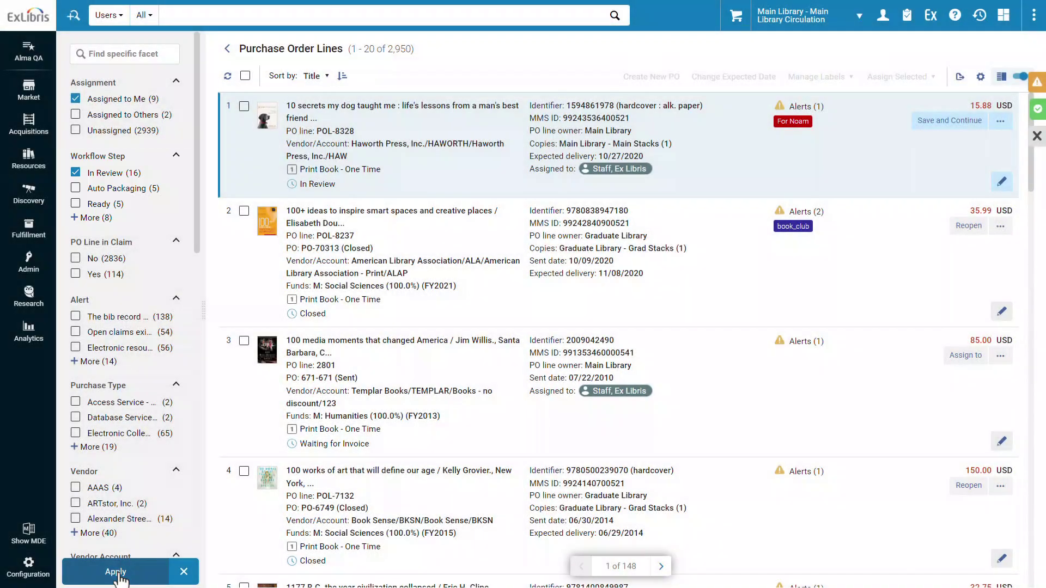
pyautogui.click(116, 572)
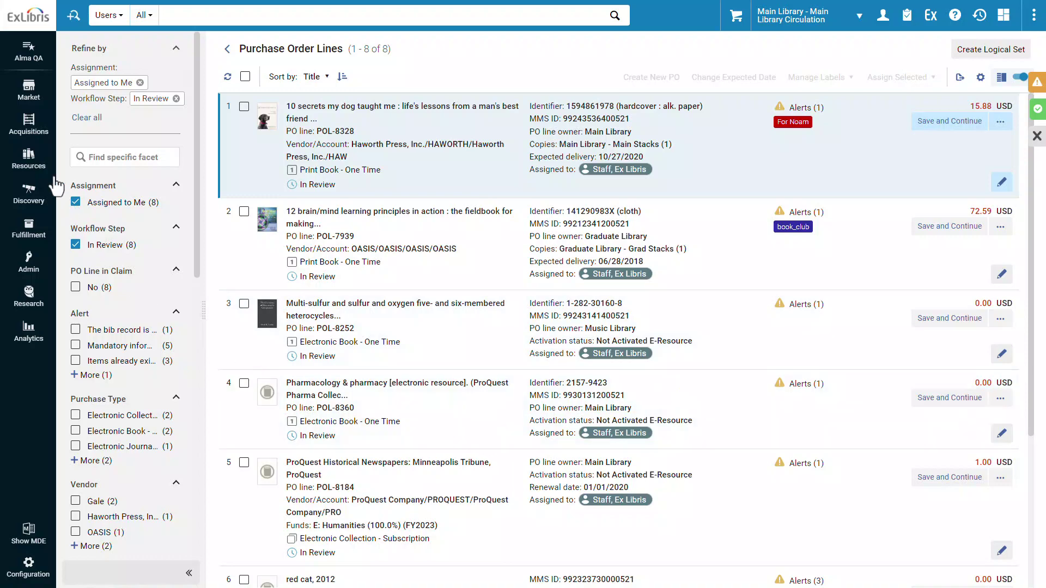
pyautogui.click(28, 130)
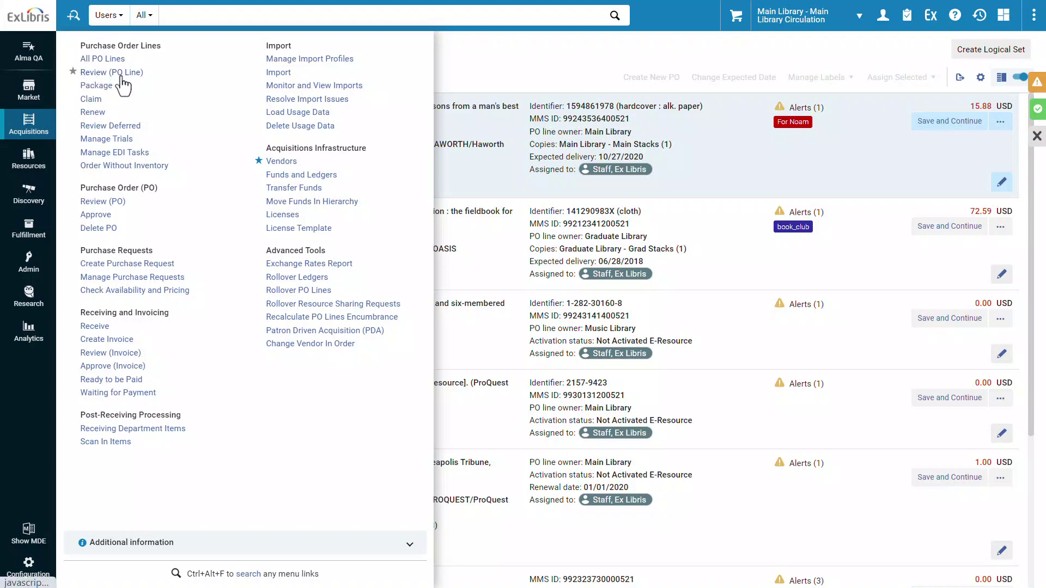
pyautogui.click(122, 74)
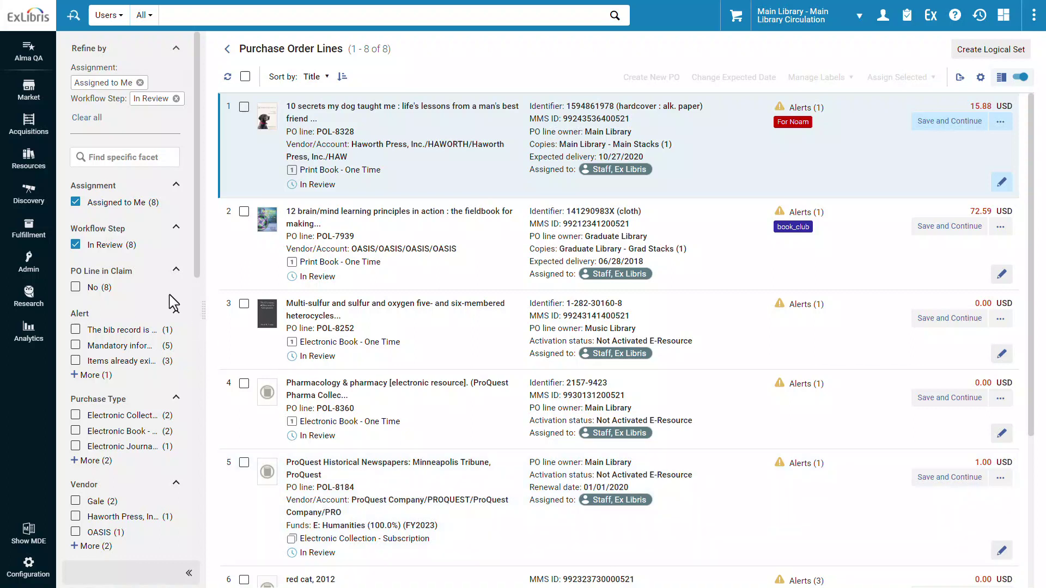
# Clear all Refine-by filters and scroll through the restored 2,950-line list.
pyautogui.click(87, 119)
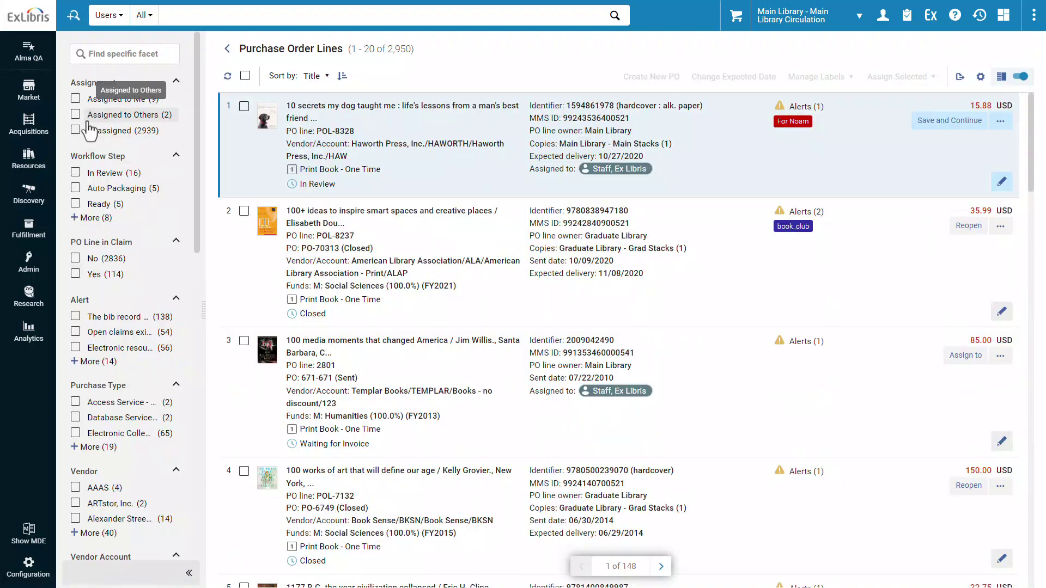
pyautogui.scroll(-1, 601, 280)
pyautogui.scroll(-5, 602, 281)
pyautogui.scroll(6, 594, 289)
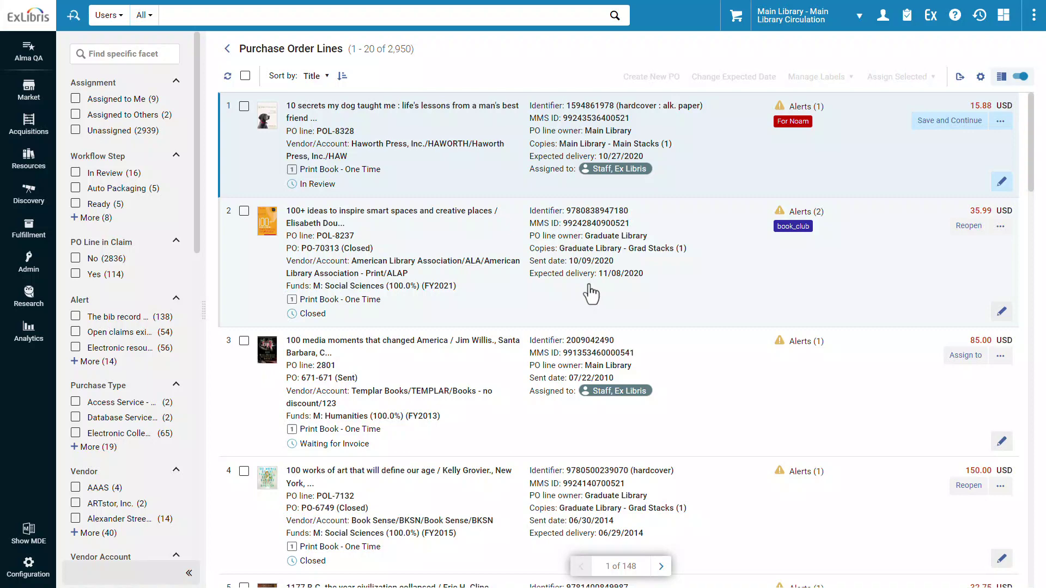
# Open Feature Rollout Preferences from the user menu to see New Analytics and New Unified PO Line Task List.
pyautogui.click(883, 22)
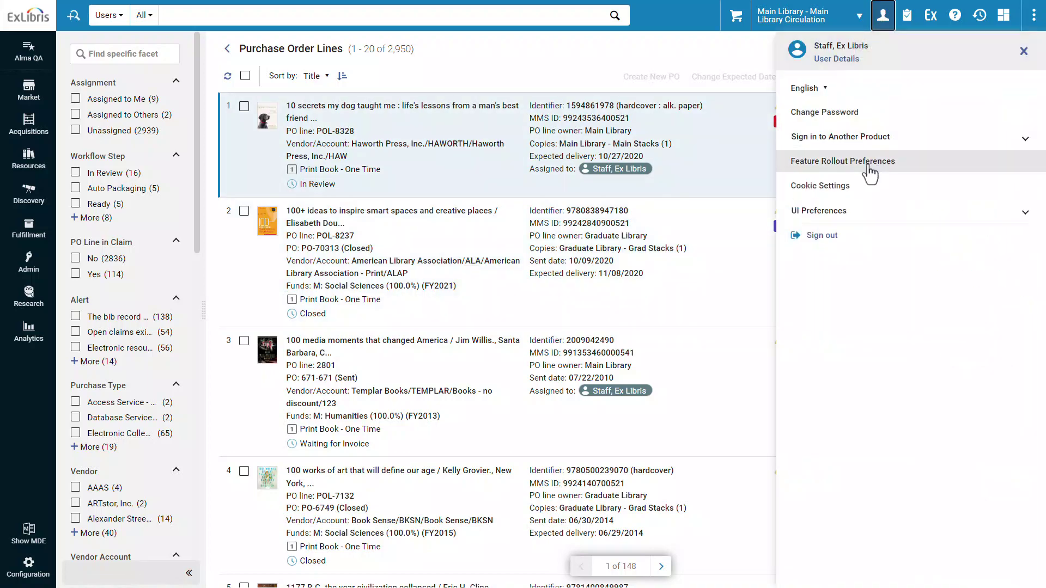
pyautogui.click(871, 173)
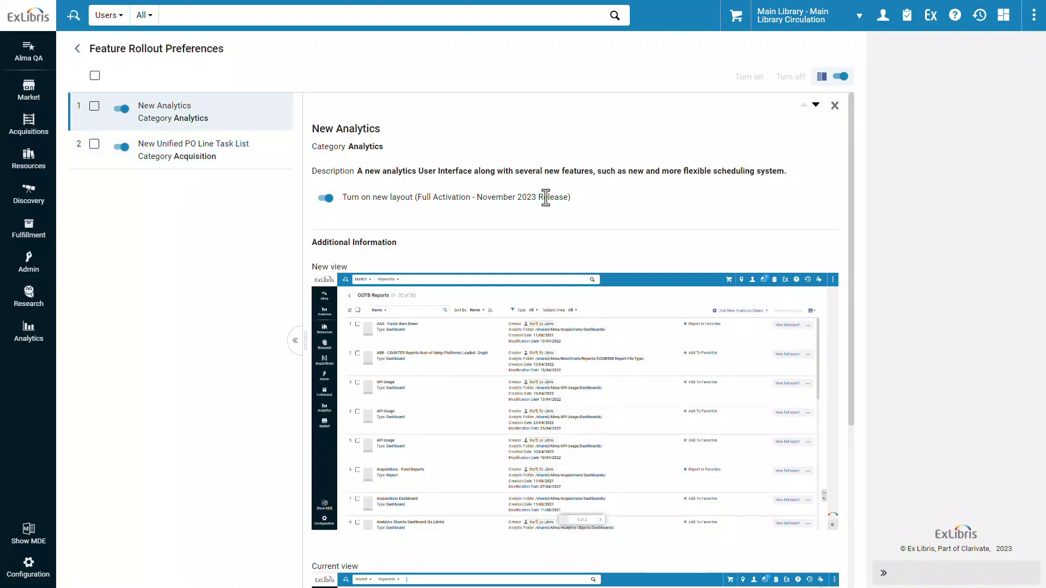
pyautogui.scroll(-1, 504, 310)
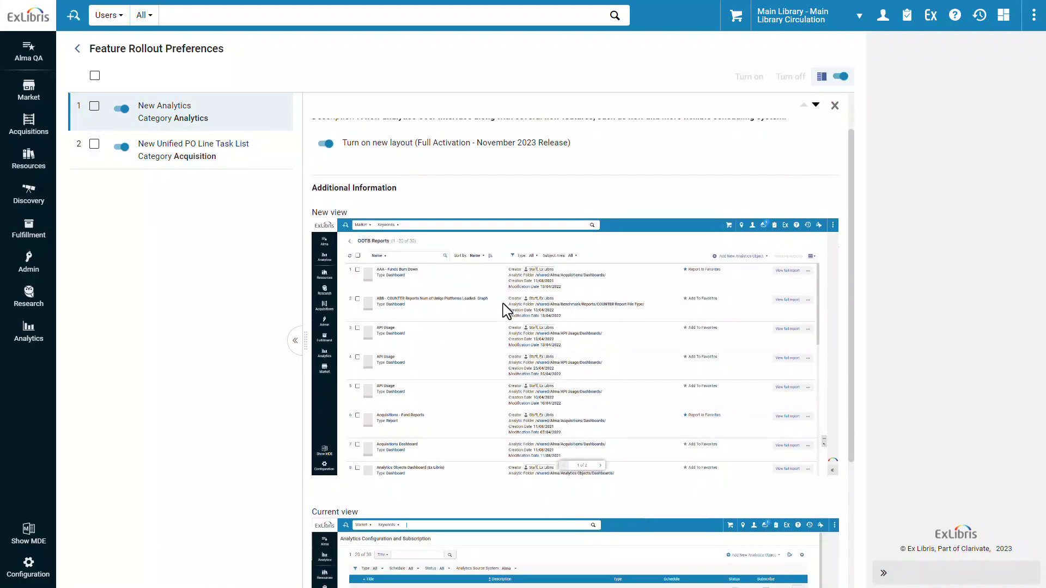
pyautogui.scroll(-3, 504, 310)
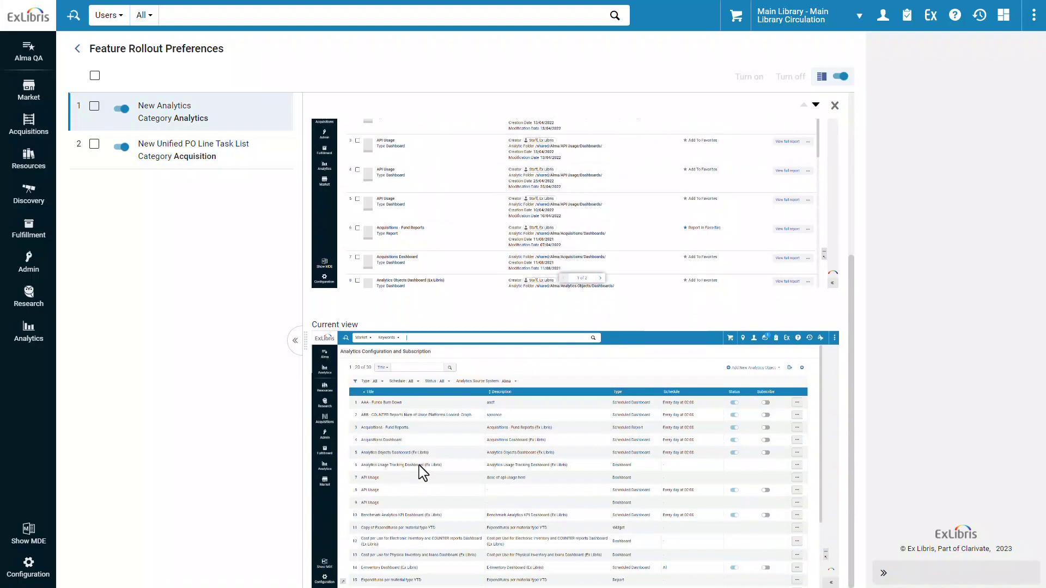